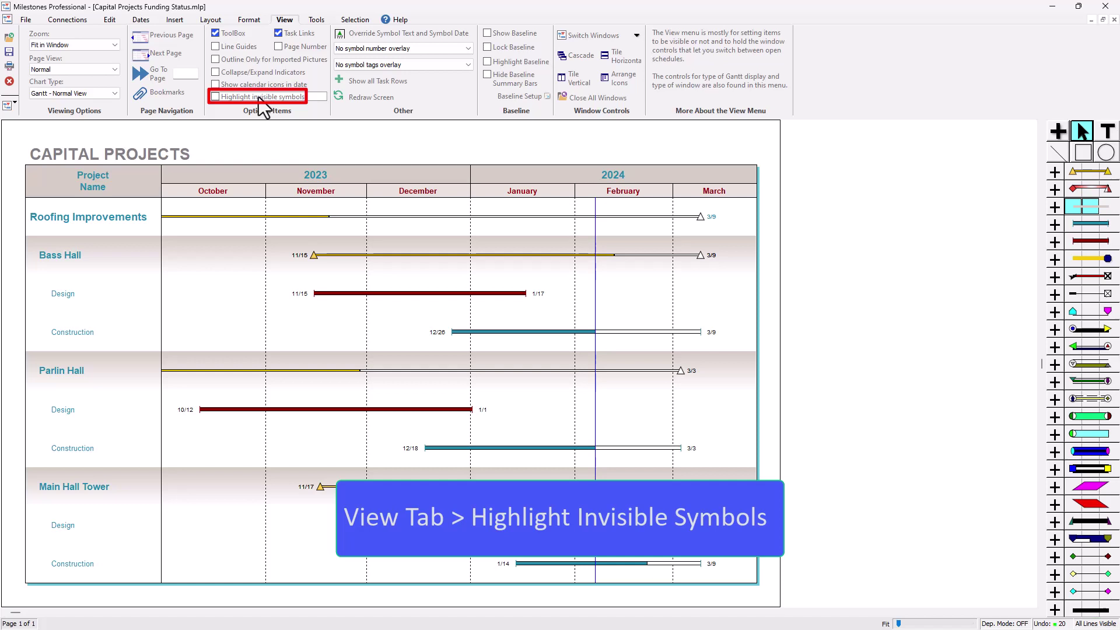
Highlight invisible symbols, then delete the October and November strays in Parlin Hall Construction and the Main Hall Tower Design stray
left_click(260, 98)
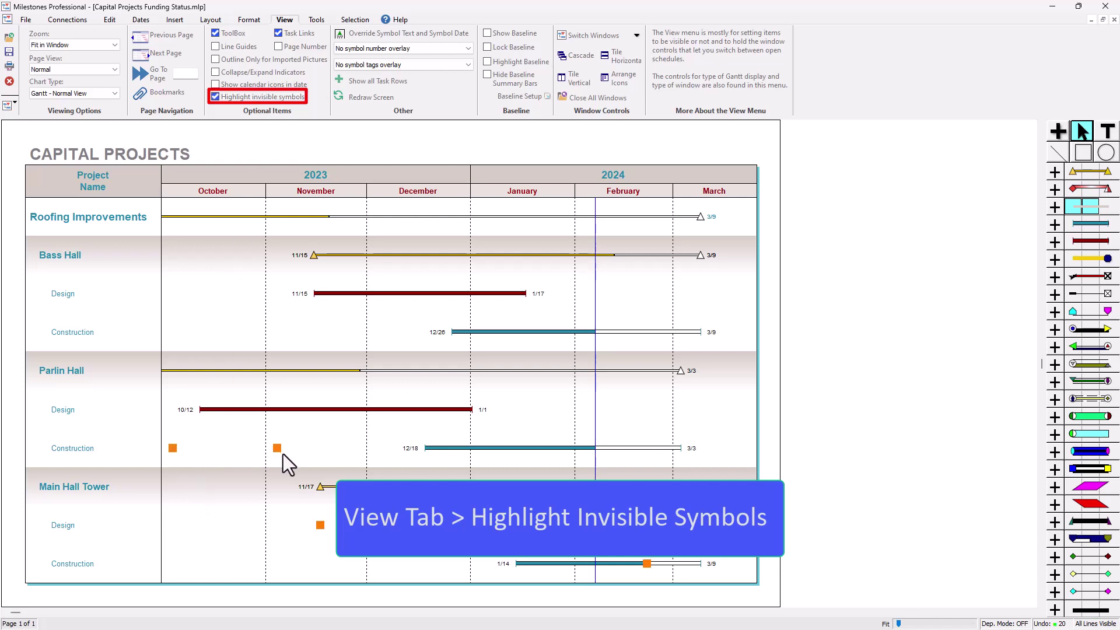
mouse_move(281, 453)
left_click(174, 449)
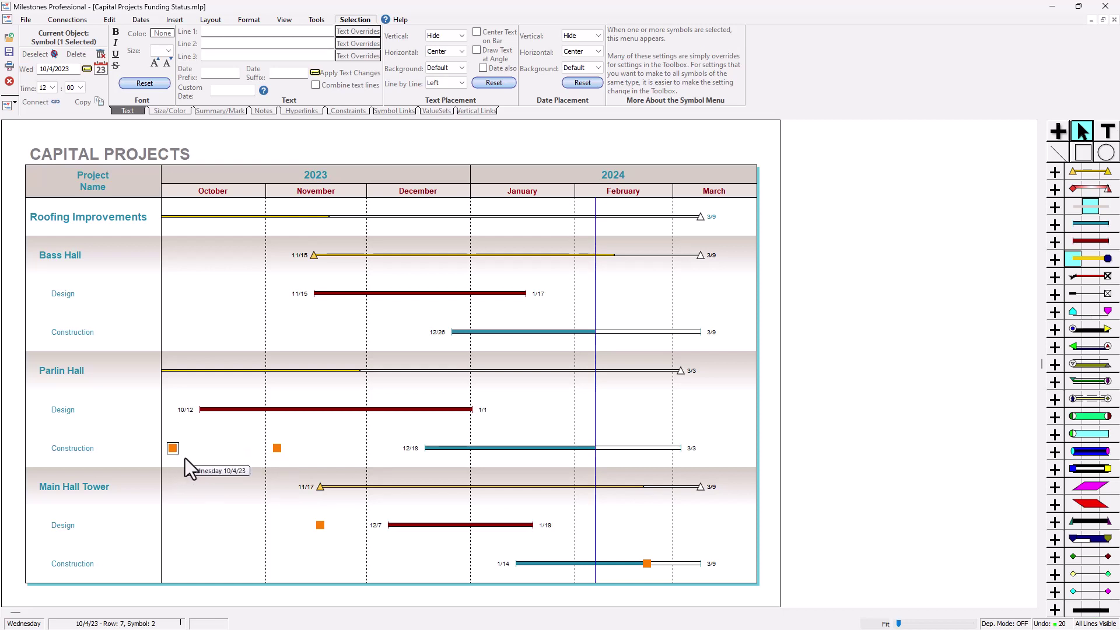
key("Delete")
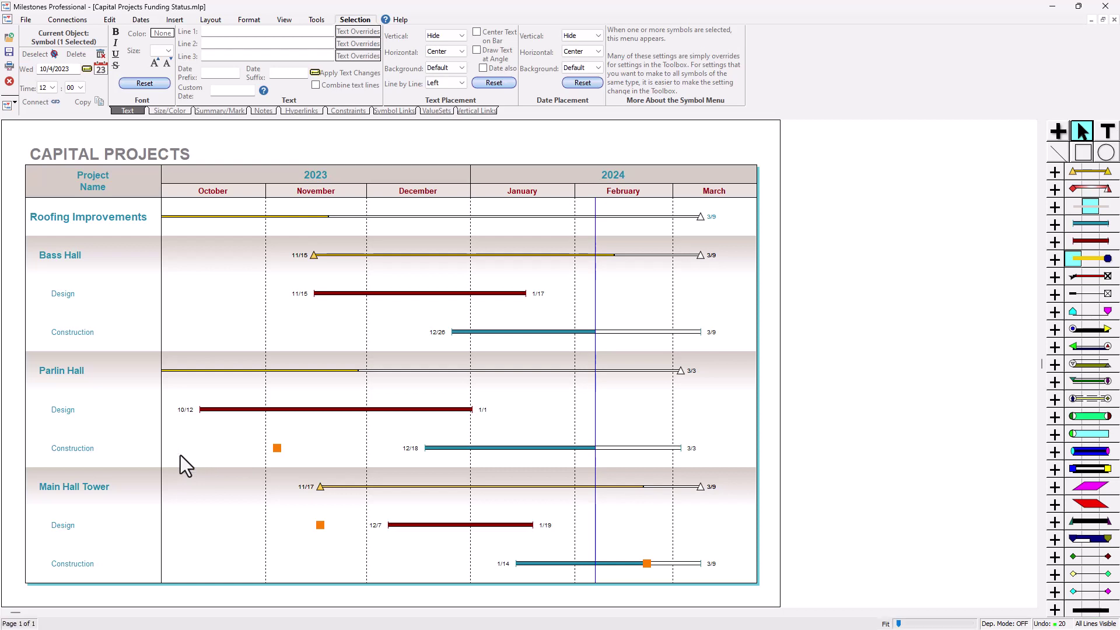
left_click_drag(277, 451, 278, 453)
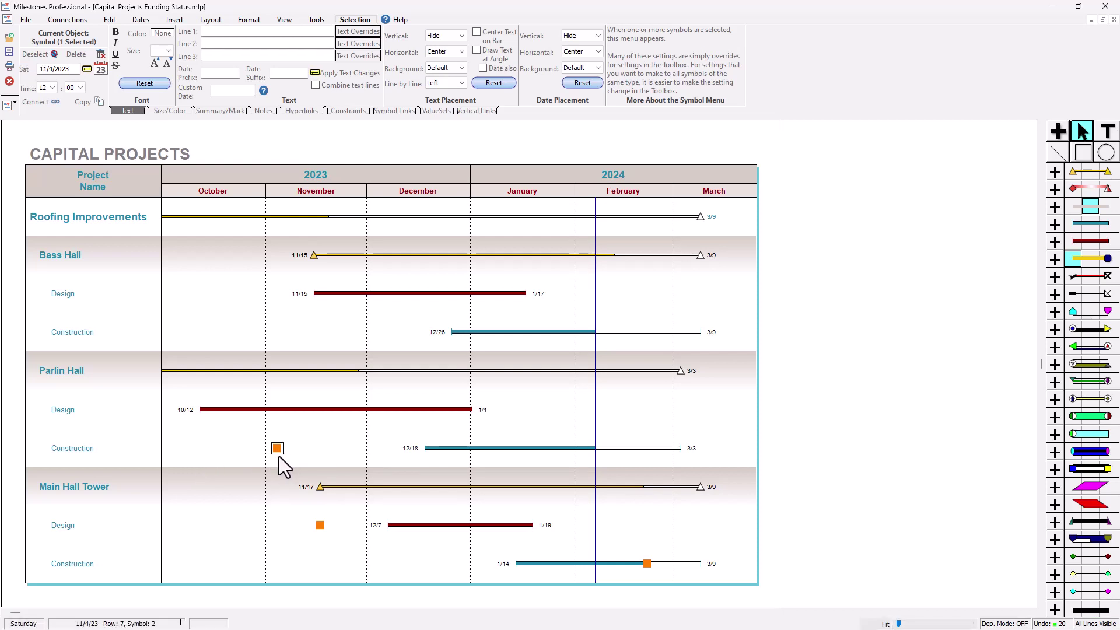
key("Delete")
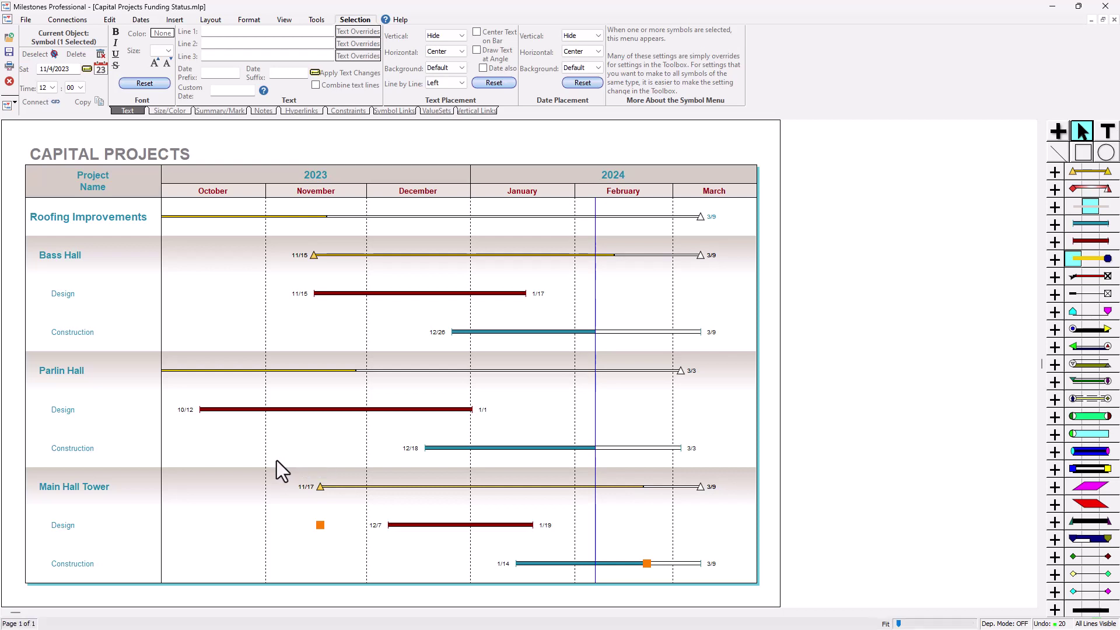
left_click(322, 526)
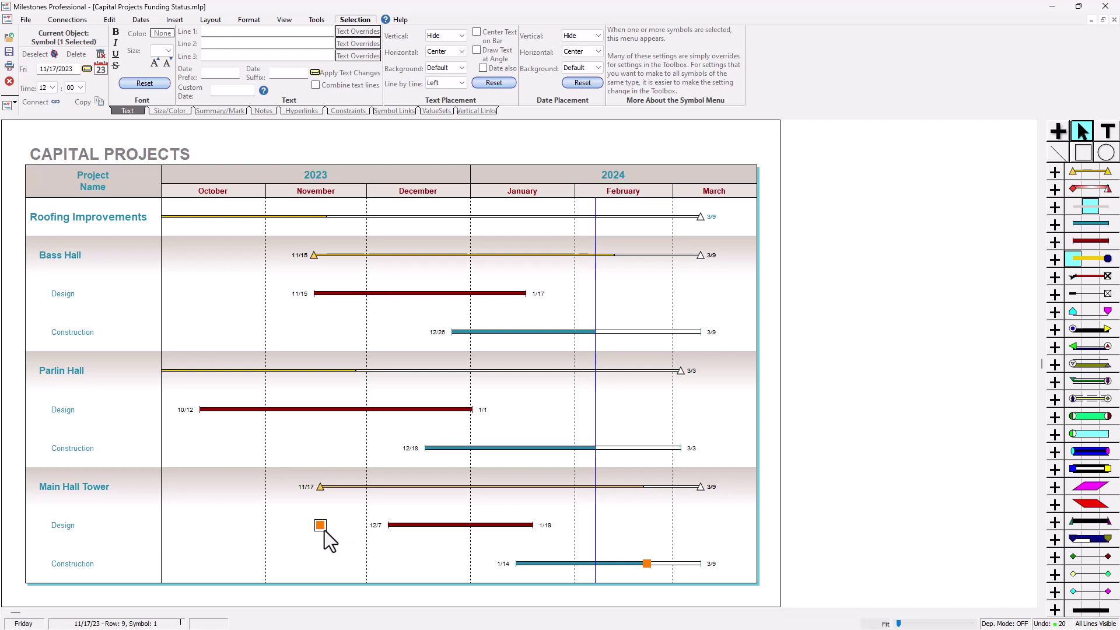
key("Delete")
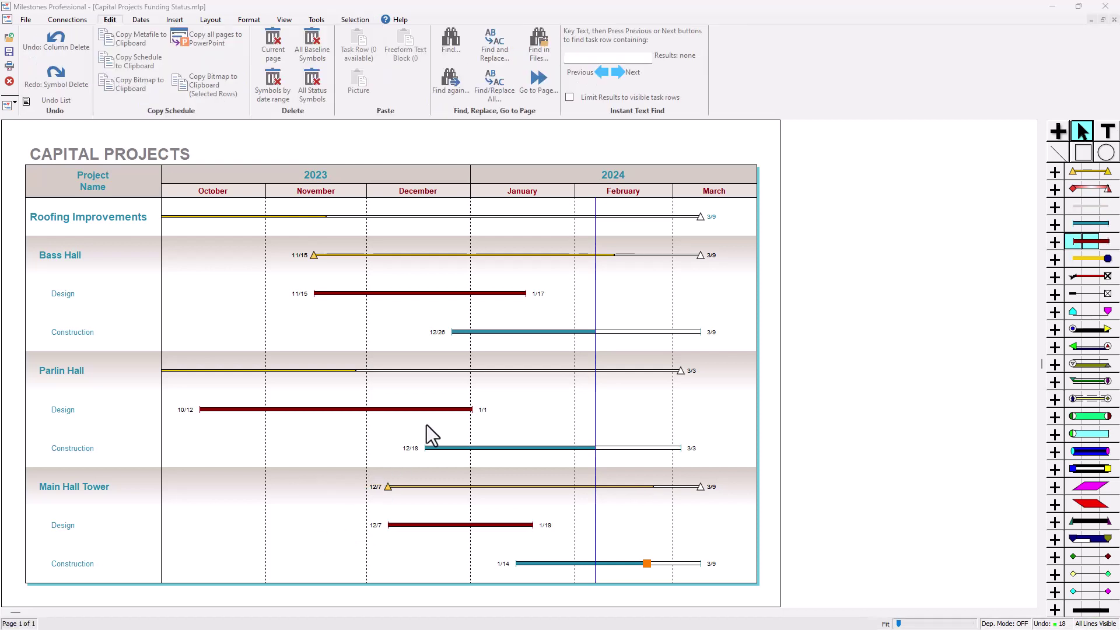
Drag the Main Hall Tower Construction status symbol left from 2/22/24 to 2/17/24
left_click(646, 562)
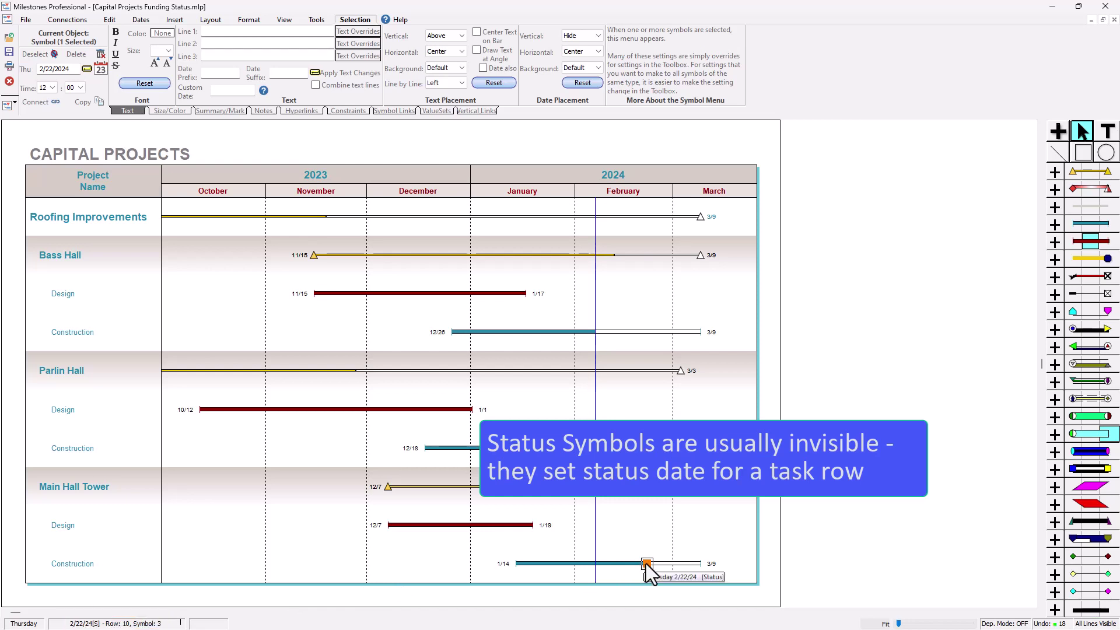
mouse_move(647, 562)
left_mouse_down()
mouse_move(622, 563)
mouse_move(669, 562)
mouse_move(562, 563)
mouse_move(646, 565)
mouse_move(630, 564)
left_mouse_up()
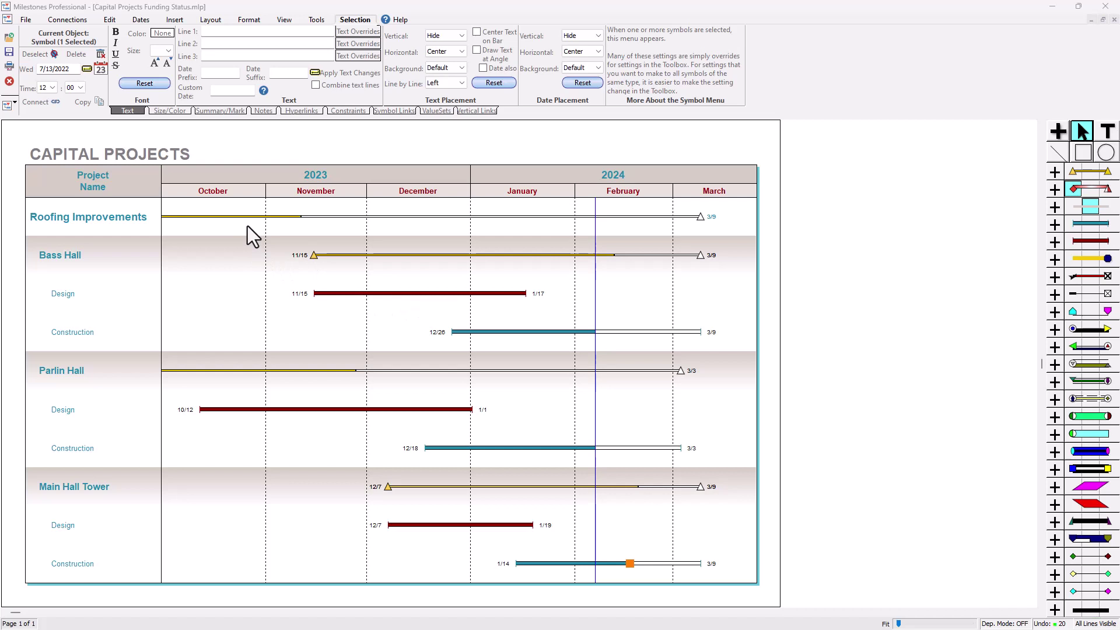
Insert a Symbol Count column, then select Parlin Hall Design's 1/1/24 end symbol
left_click(180, 21)
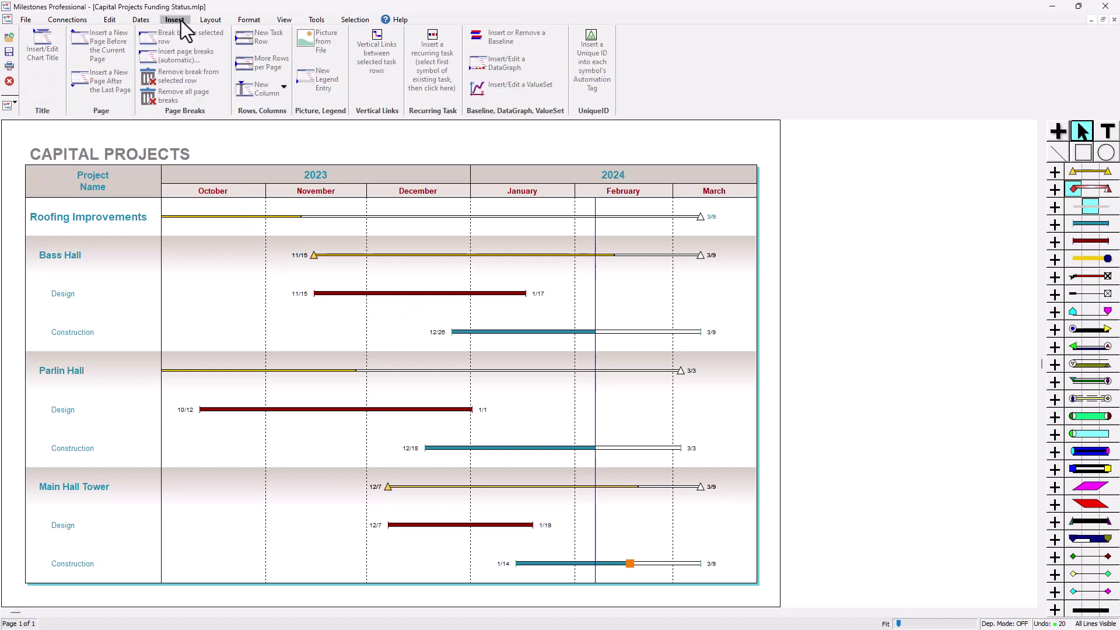
left_click(283, 87)
left_click(284, 214)
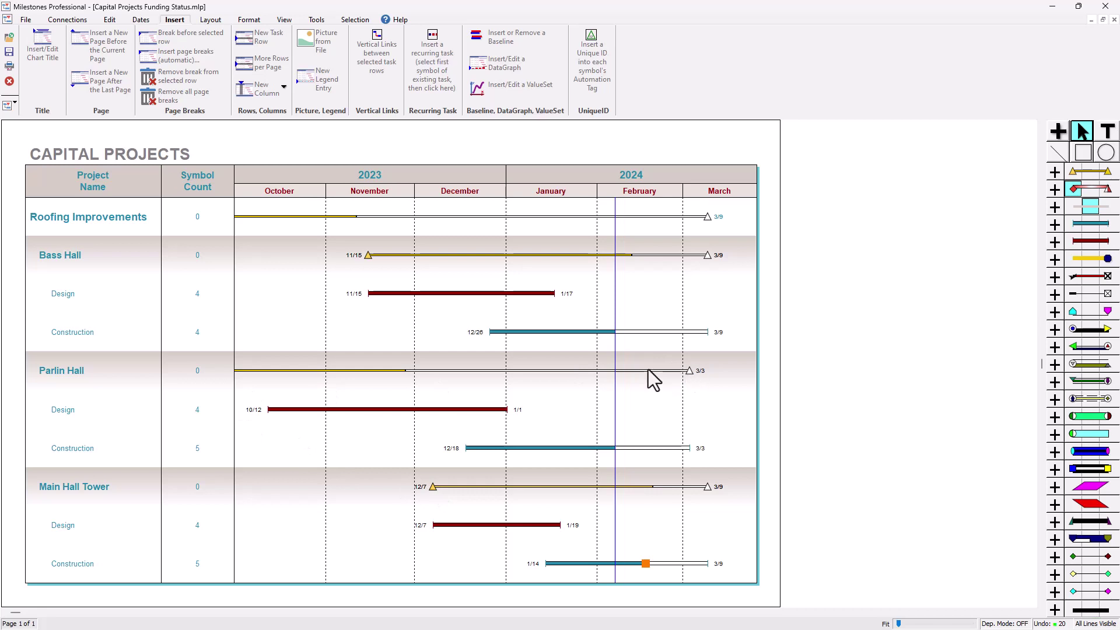
left_click(507, 409)
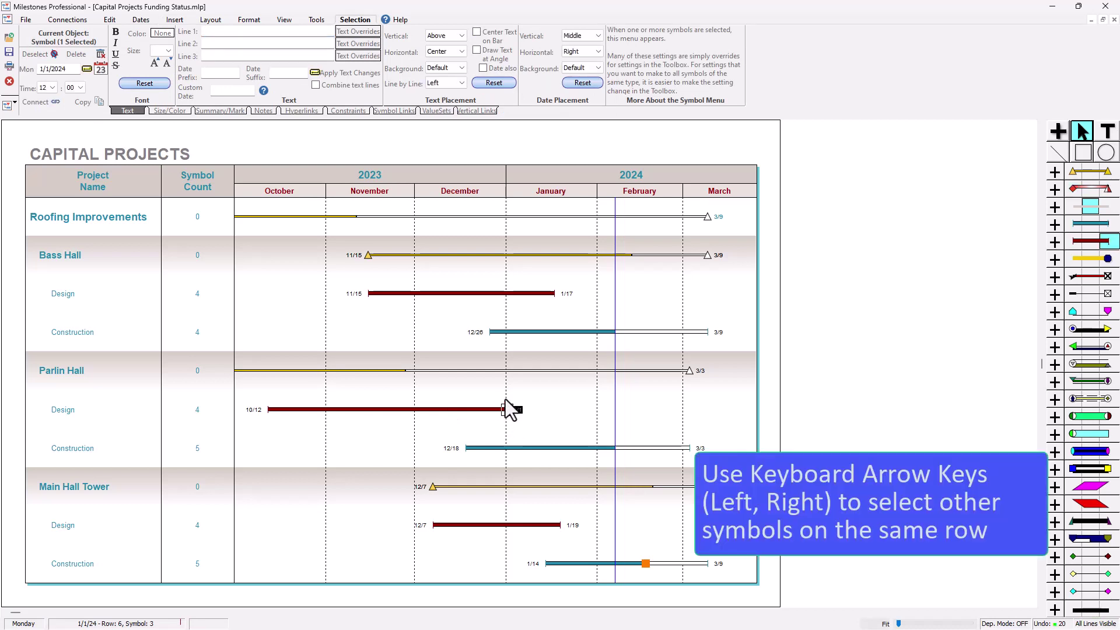
key("Left")
key("Right")
key("Right")
key("Left")
key("Left")
key("Left")
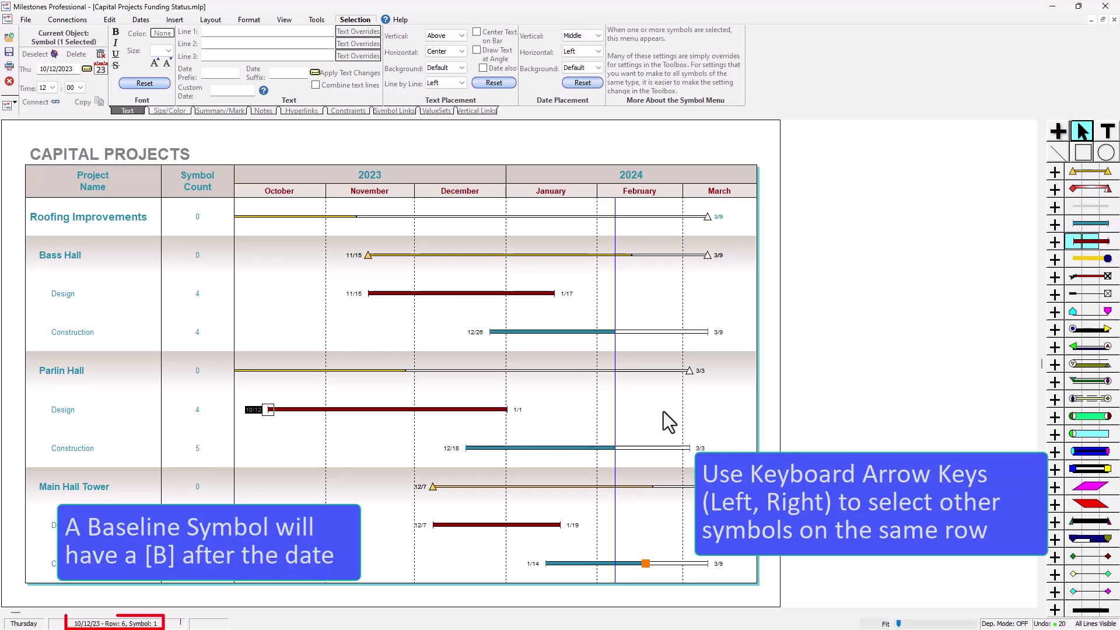
key("Right")
key("Left")
key("Right")
key("Right")
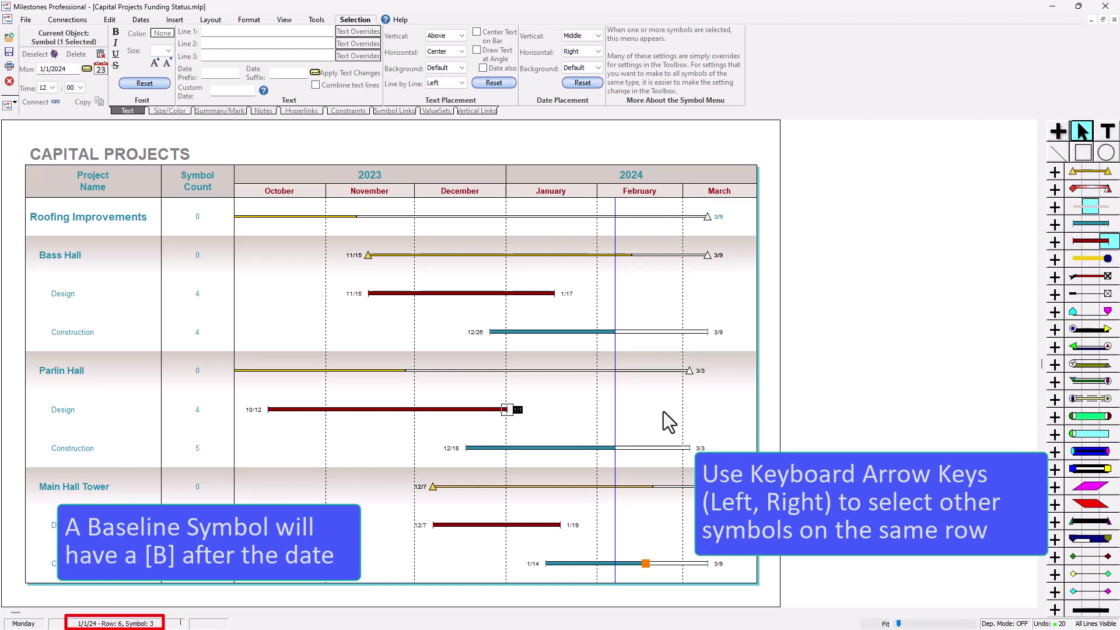
key("Left")
key("Left")
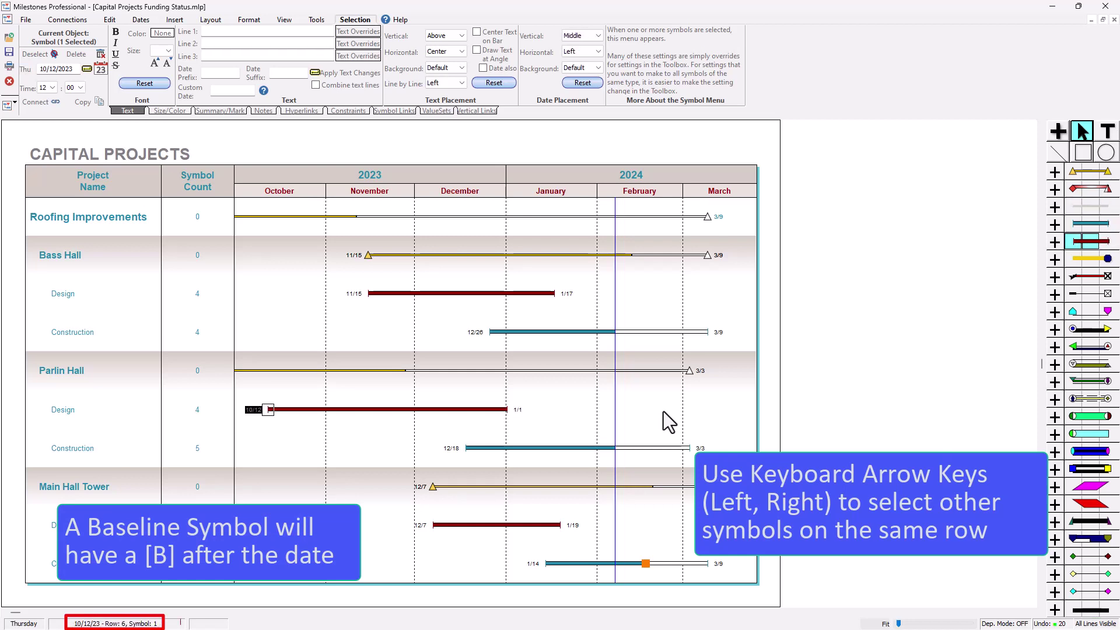
key("Right")
key("Right")
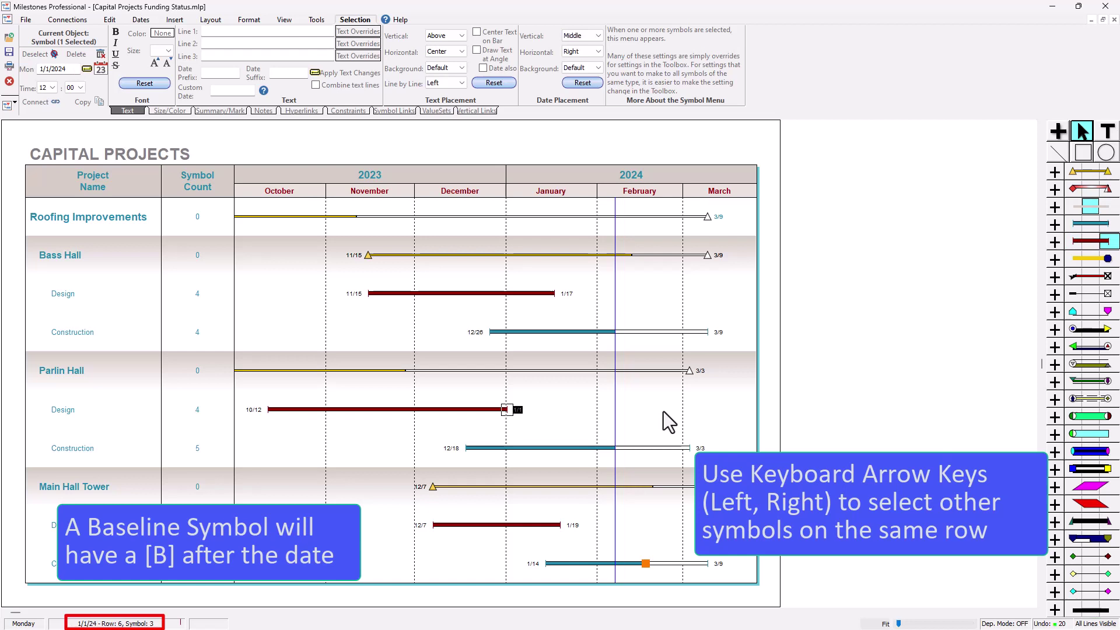
key("Right")
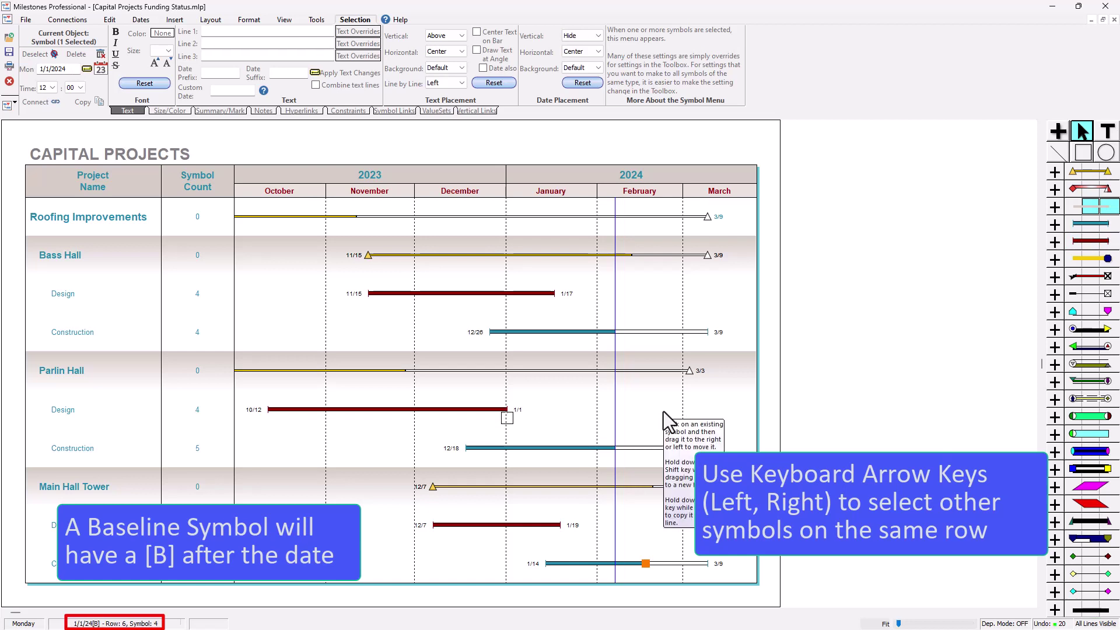
key("Left")
key("Left")
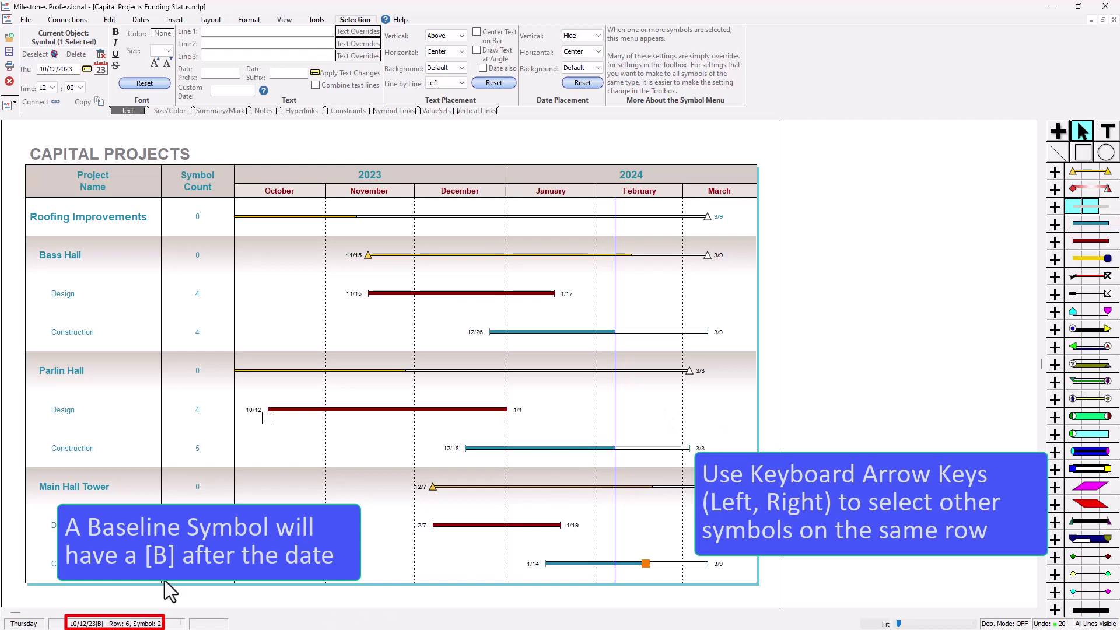
key("Right")
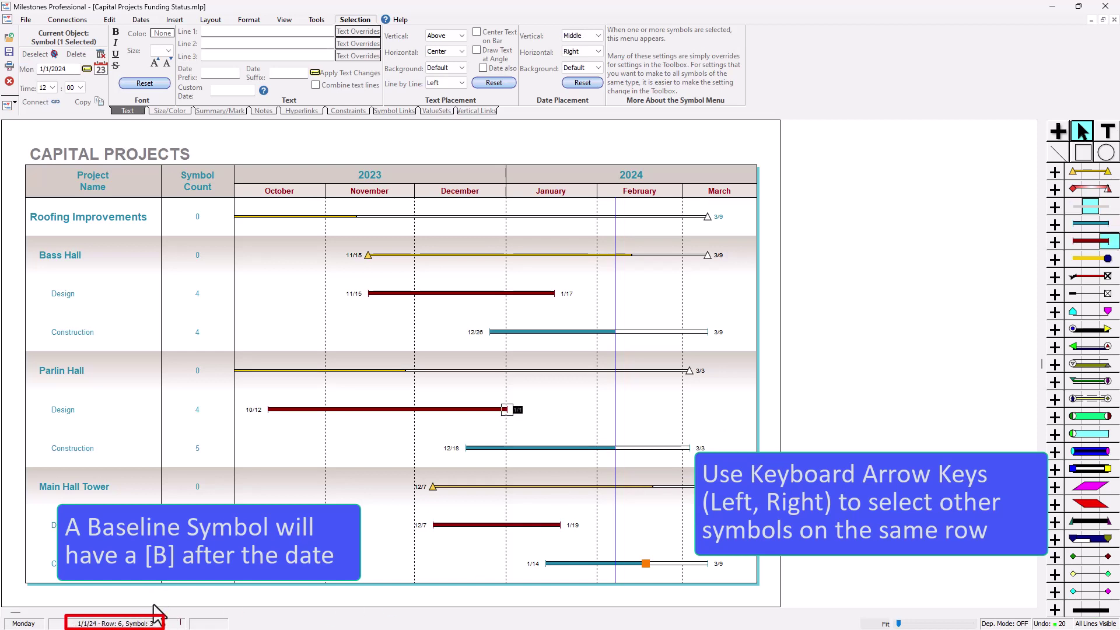
key("Left")
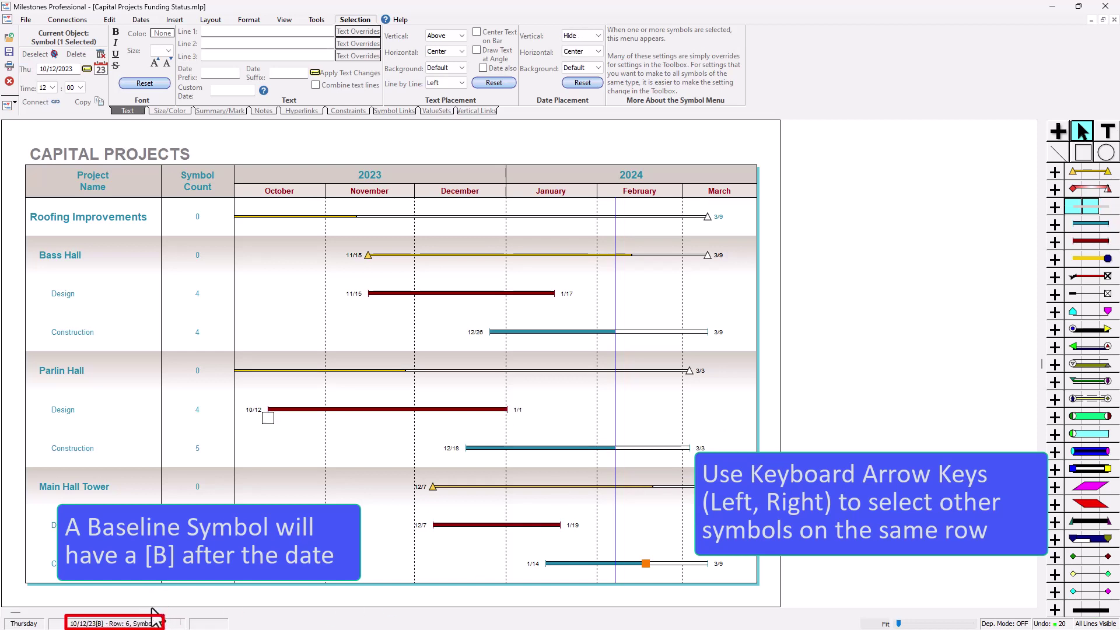
key("Right")
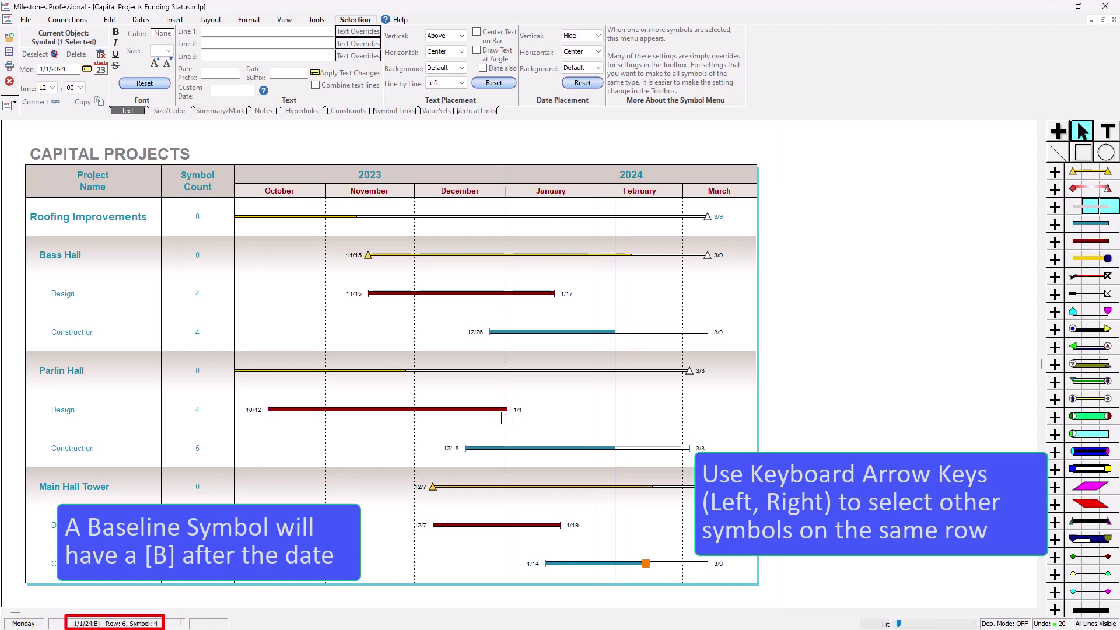
Turn on Show Baseline in the View options so baseline bars appear under every task
left_click(295, 21)
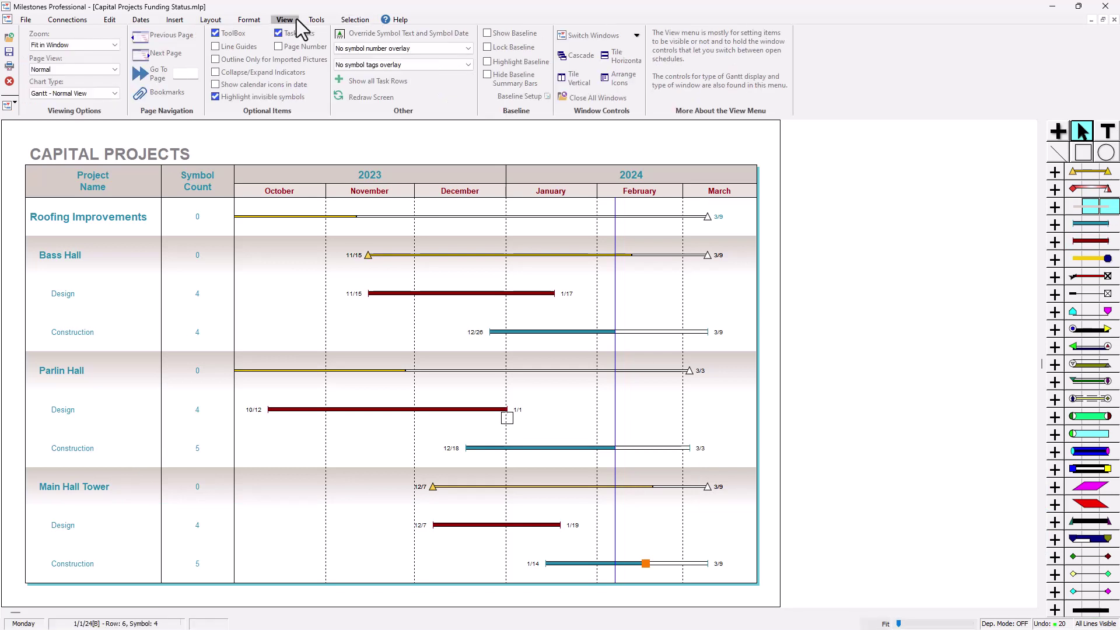
left_click(546, 35)
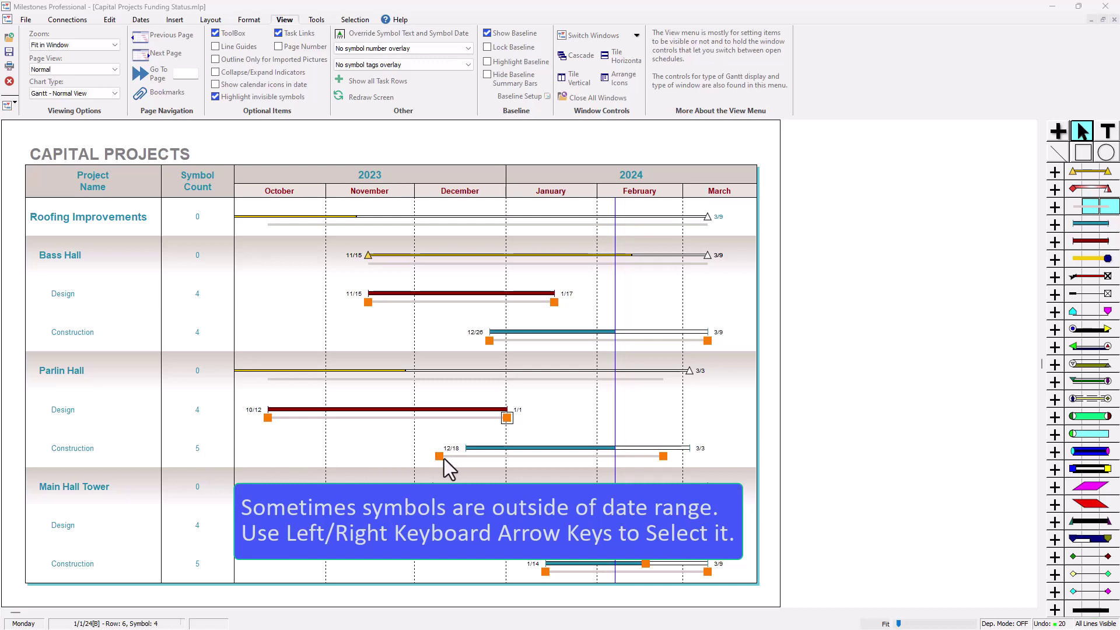
Delete Parlin Hall Construction's off-range 7/13/22 symbol, reached from its 12/18 symbol, dropping its count to 4
left_click(465, 448)
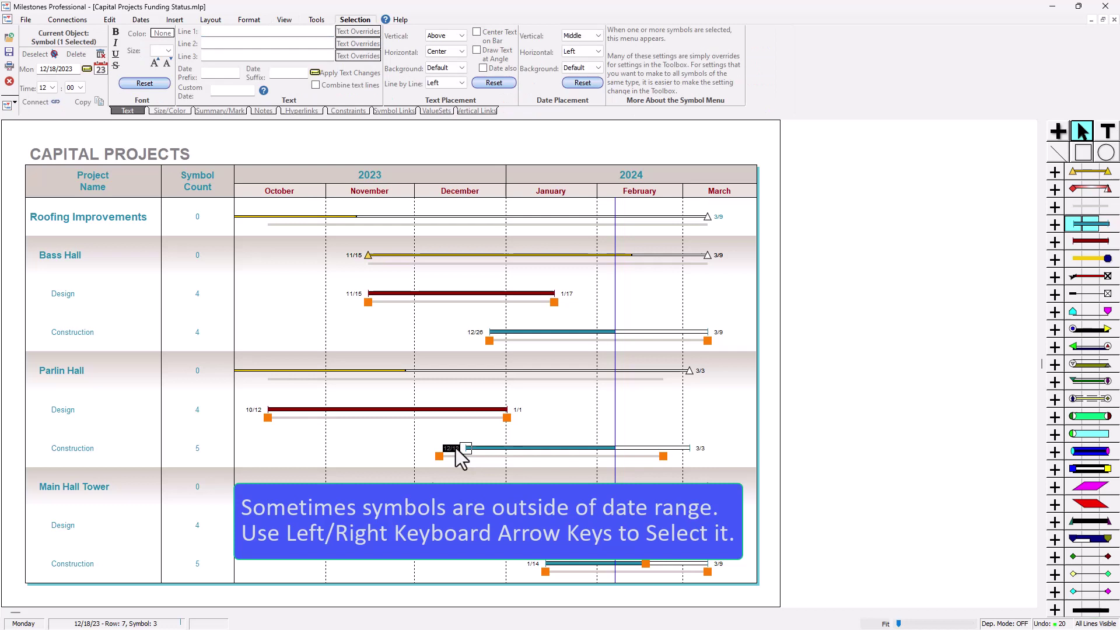
key("Left")
key("Left")
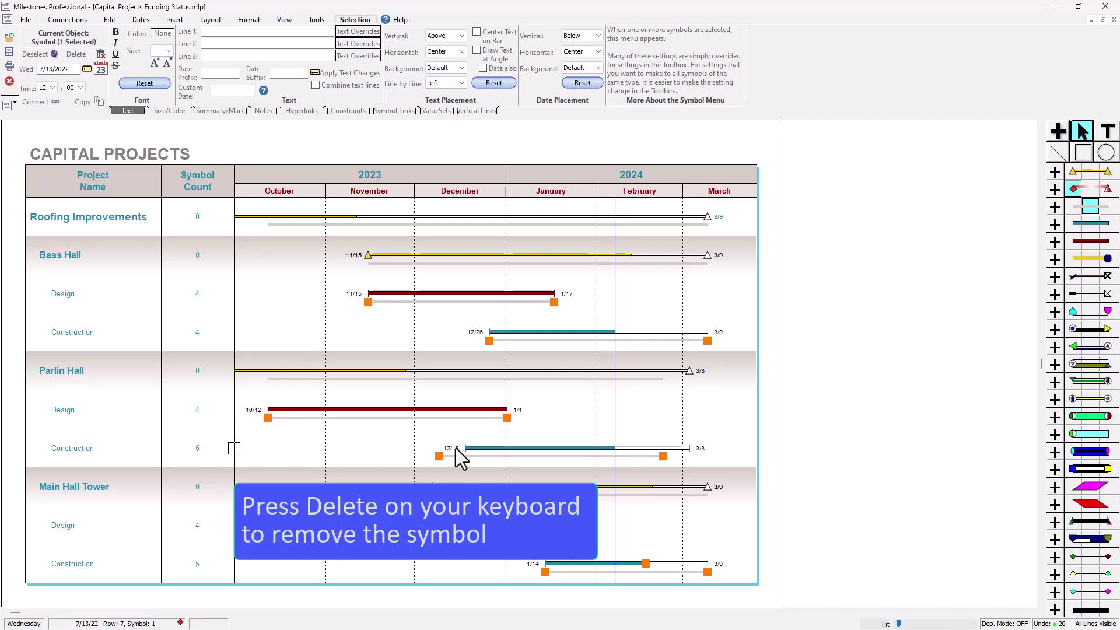
key("Delete")
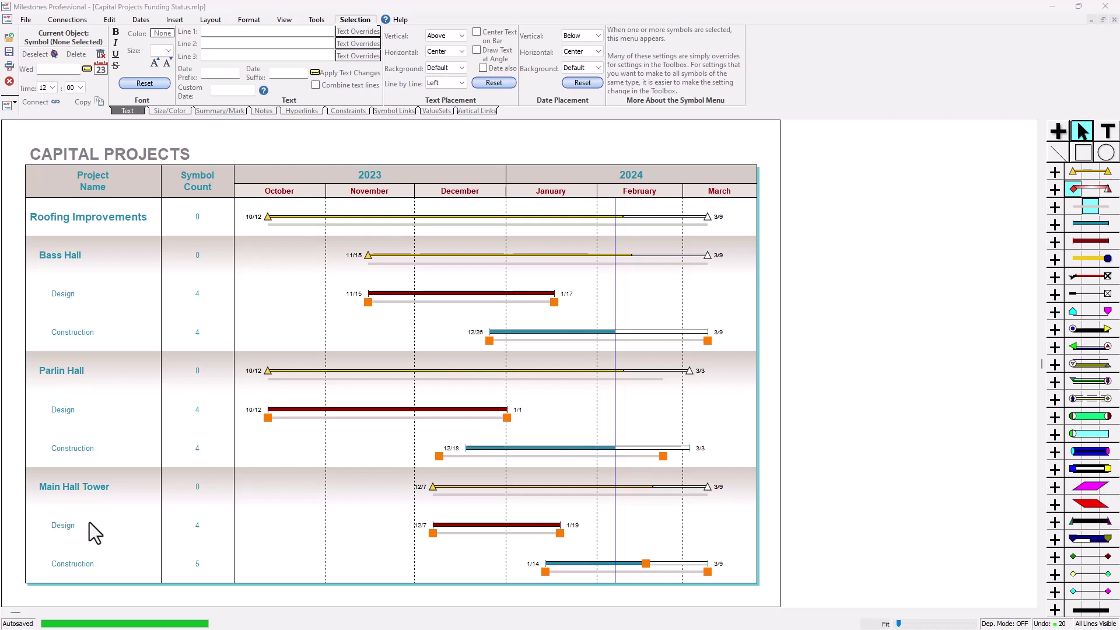
Turn off Highlight invisible symbols in the View options to hide the orange markers
left_click(285, 22)
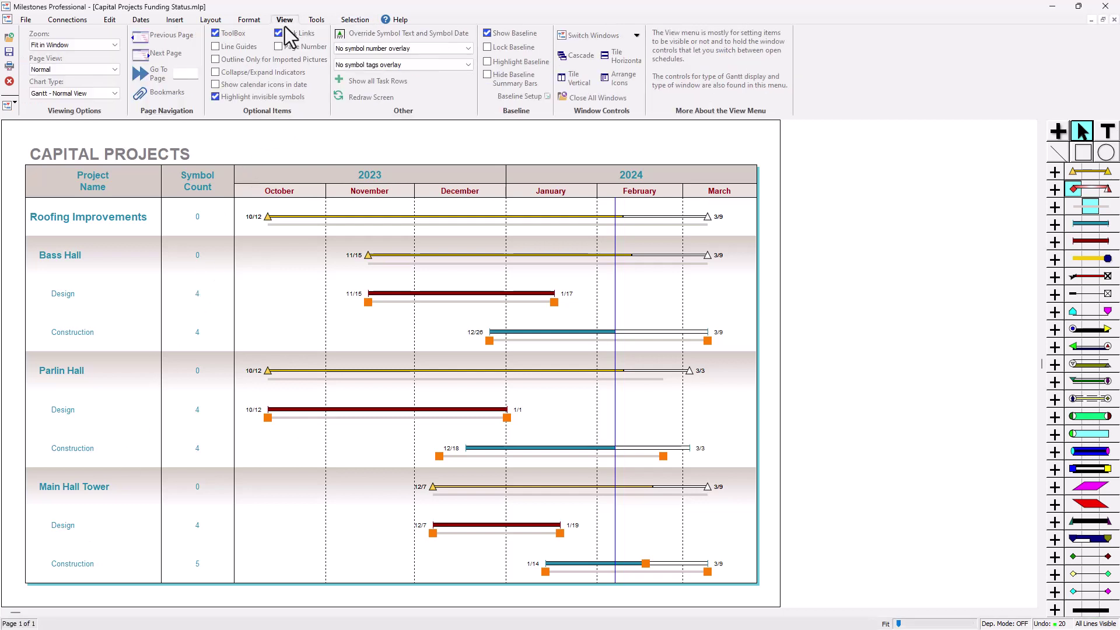
left_click(250, 100)
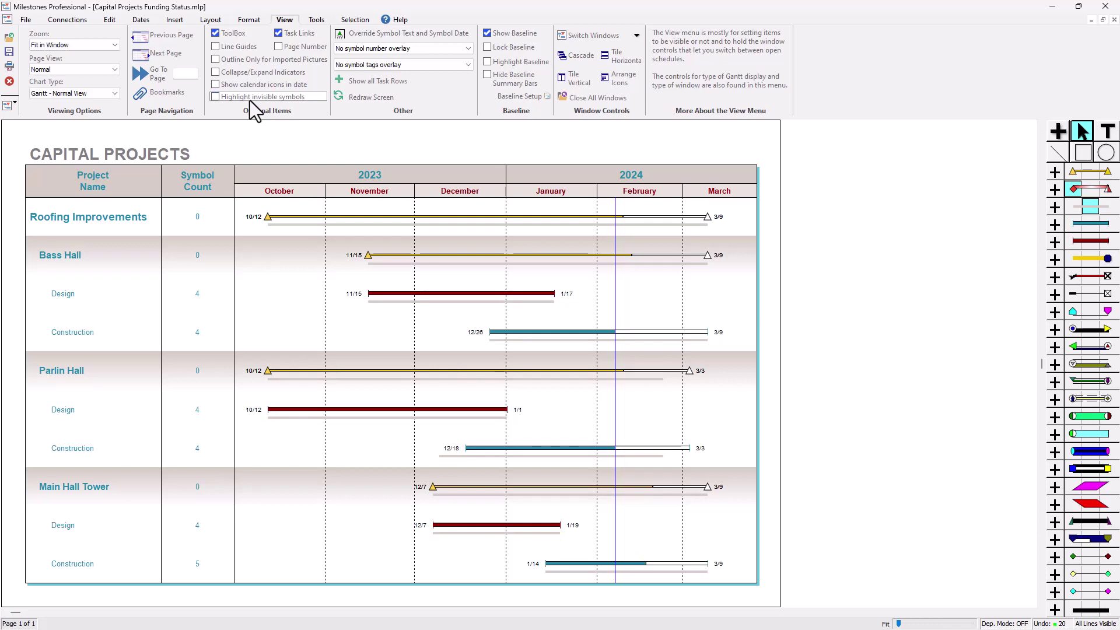